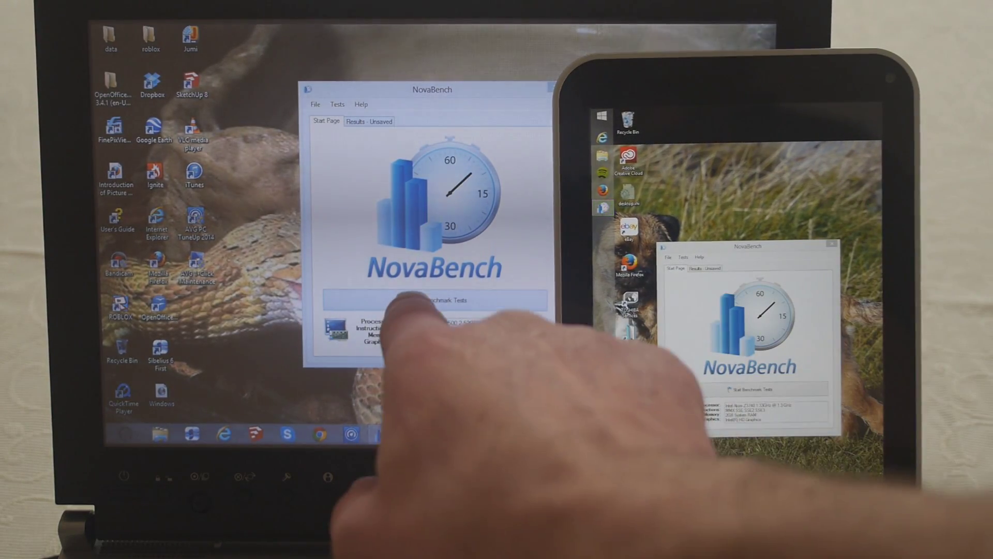
Step: Start and confirm the NovaBench benchmark tests on the laptop and then on the tablet
left_click(400, 299)
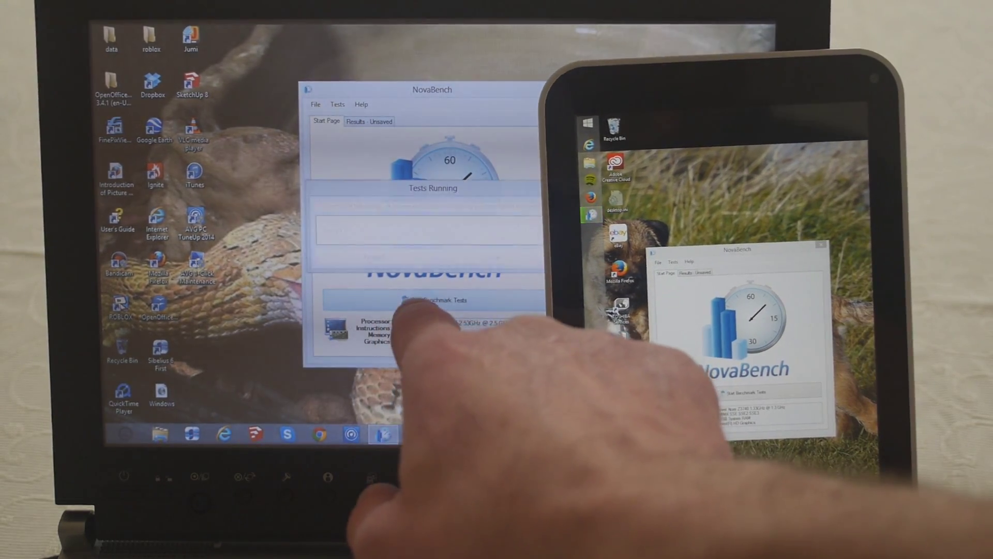
left_click(374, 257)
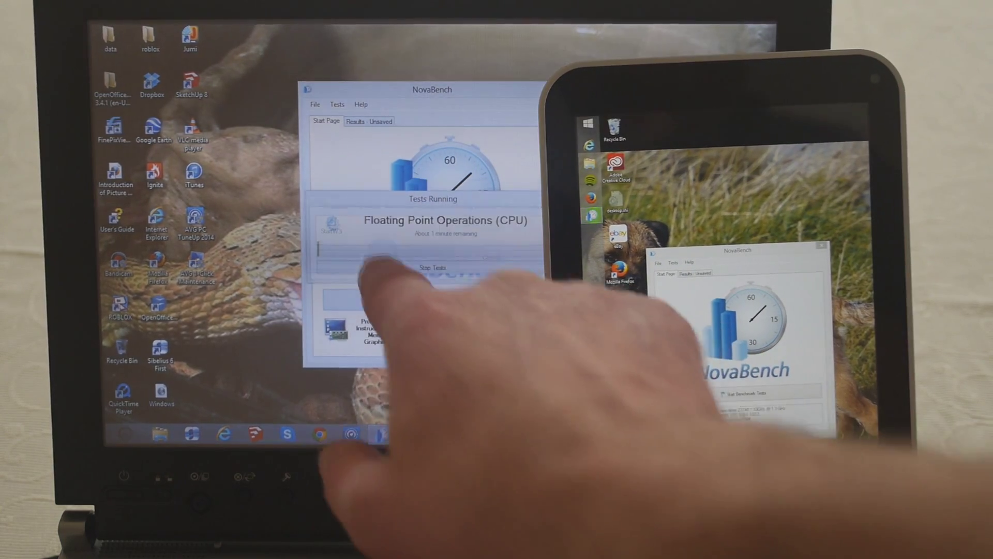
left_click(737, 394)
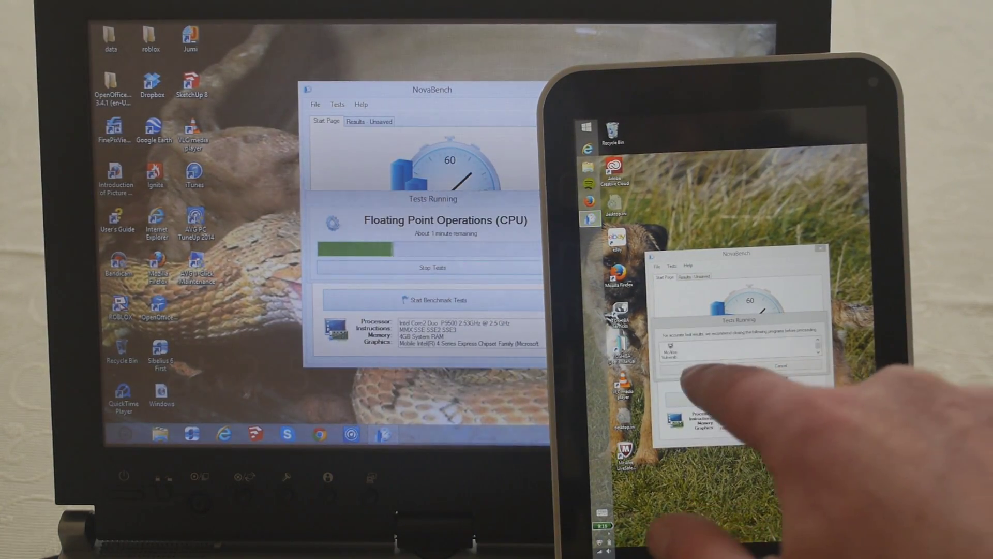
left_click(722, 371)
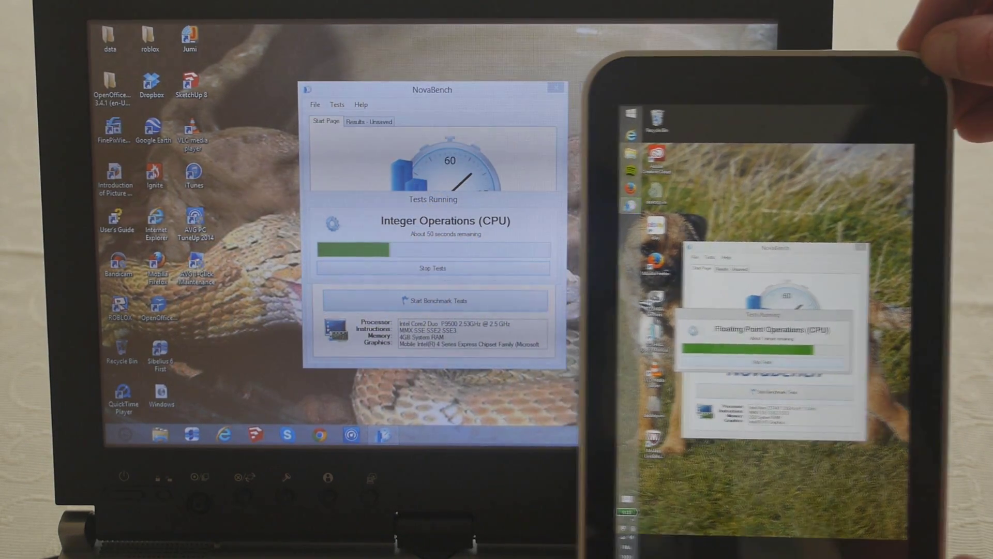
right_click(492, 93)
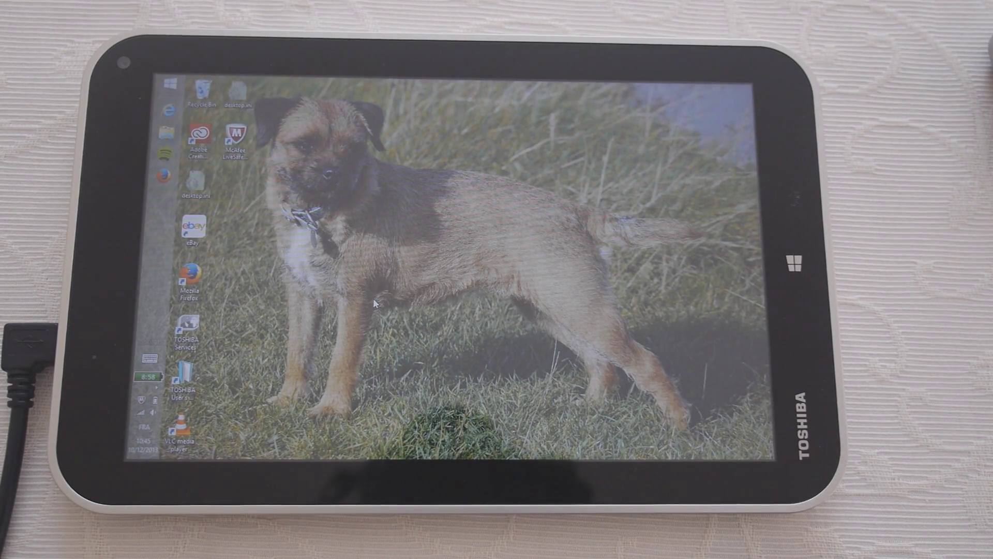
Step: Launch Adobe Photoshop CC from the Start screen's Apps view
key("super")
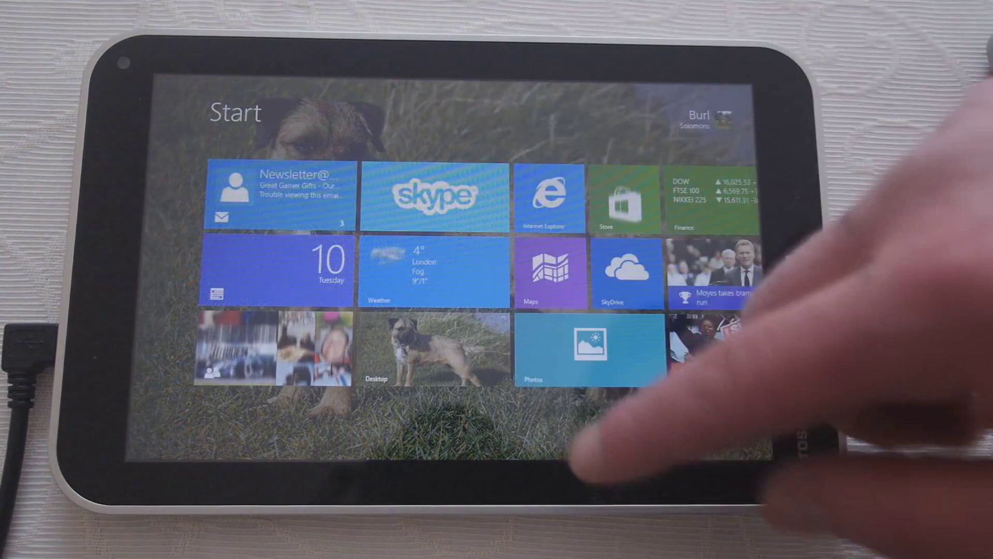
left_click_drag(497, 404, 497, 194)
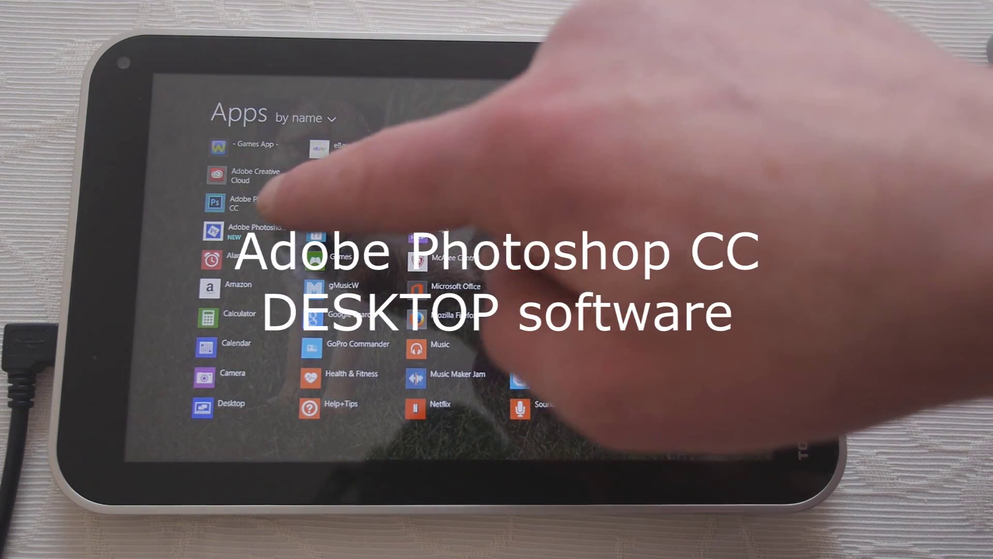
left_click(218, 203)
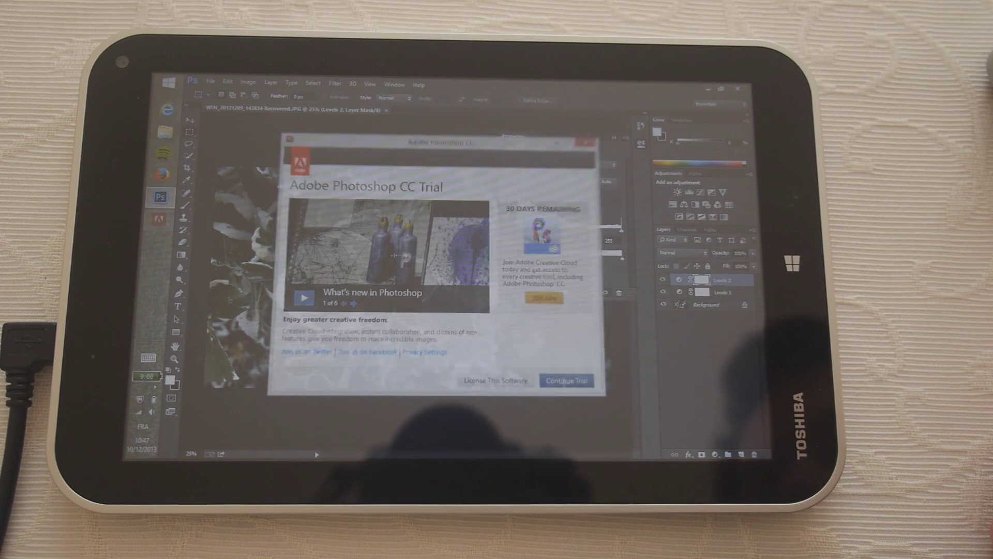
Step: Continue the trial, reset the Levels white point to 255, and raise the black point
left_click(565, 382)
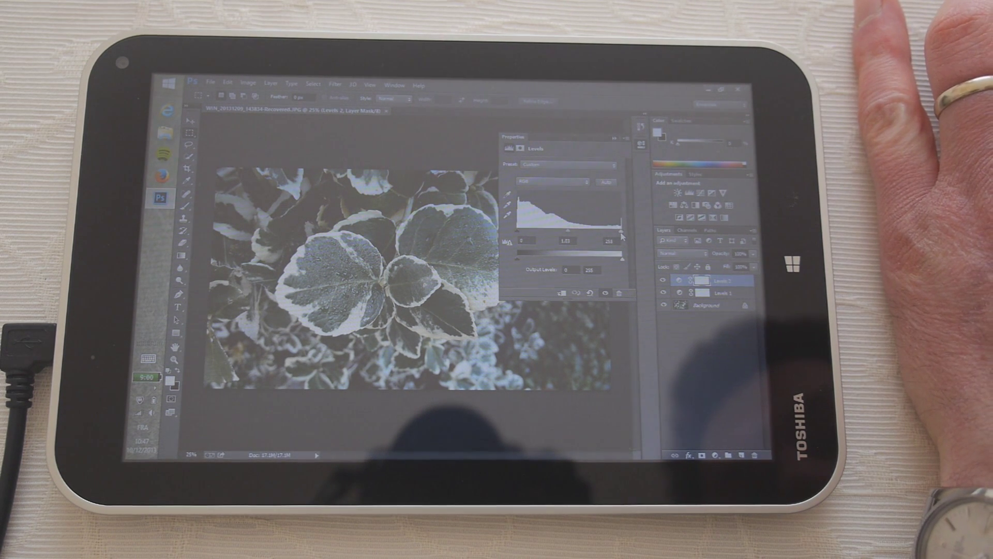
left_click_drag(622, 233, 616, 233)
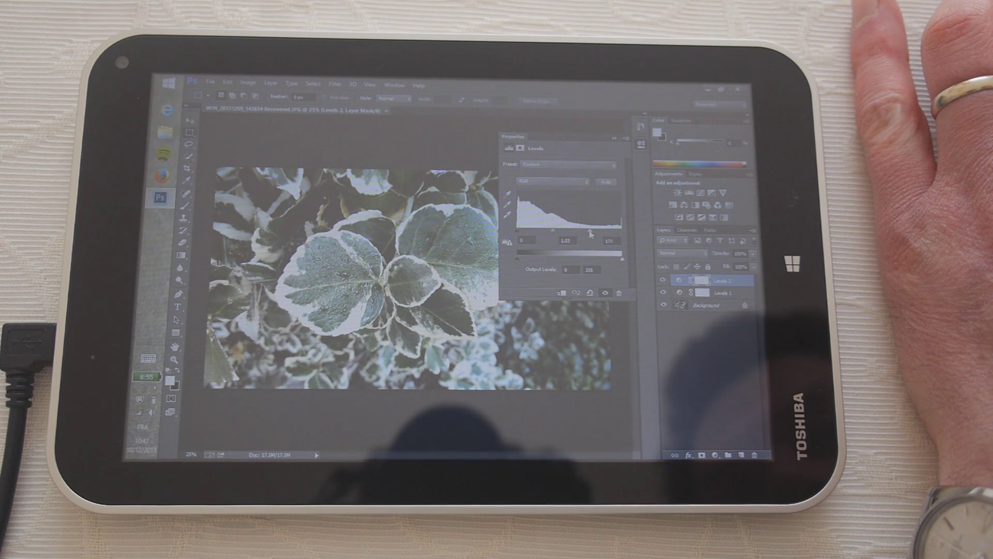
left_click_drag(584, 233, 621, 231)
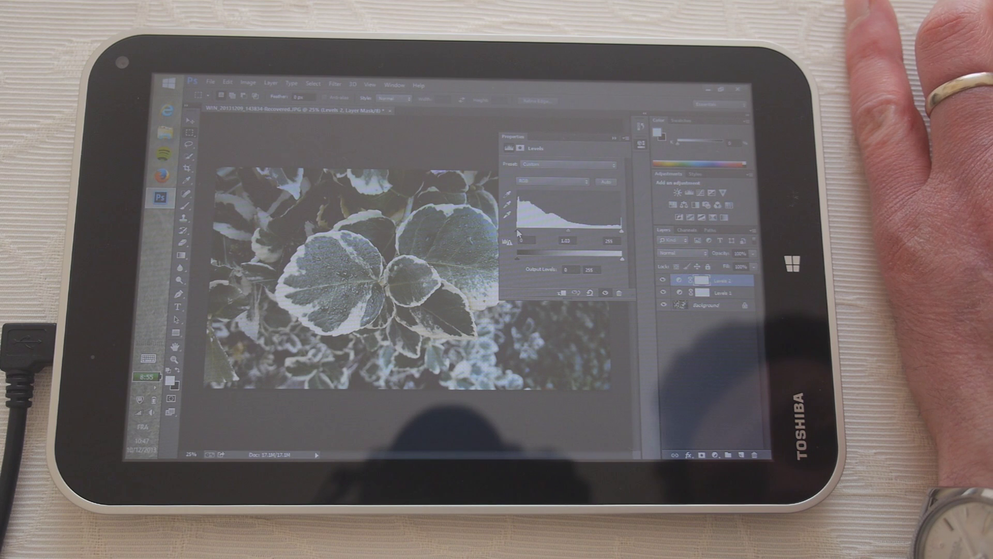
mouse_move(517, 232)
left_mouse_down()
mouse_move(541, 236)
mouse_move(531, 238)
left_mouse_up()
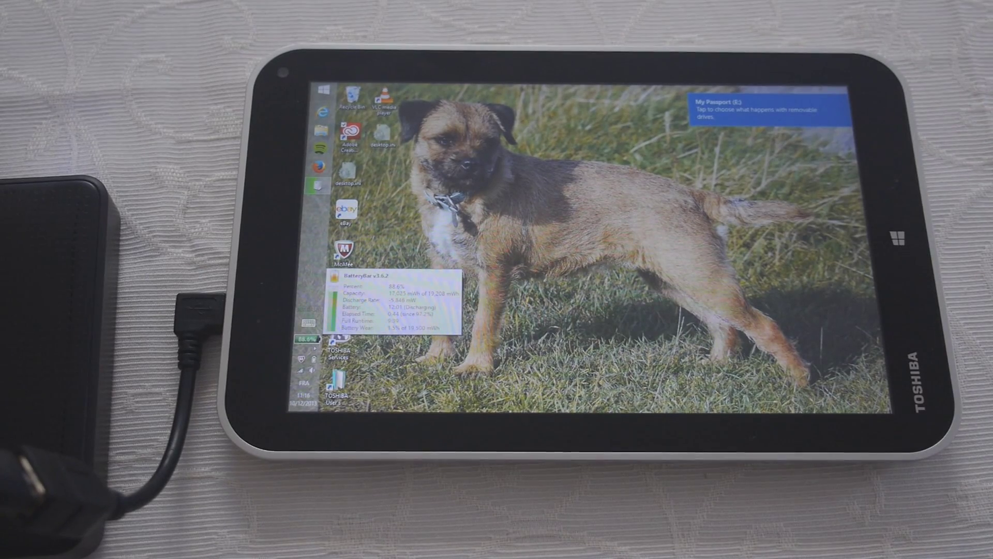
Step: Open the connected My Passport drive in File Explorer to browse its files
left_click(725, 109)
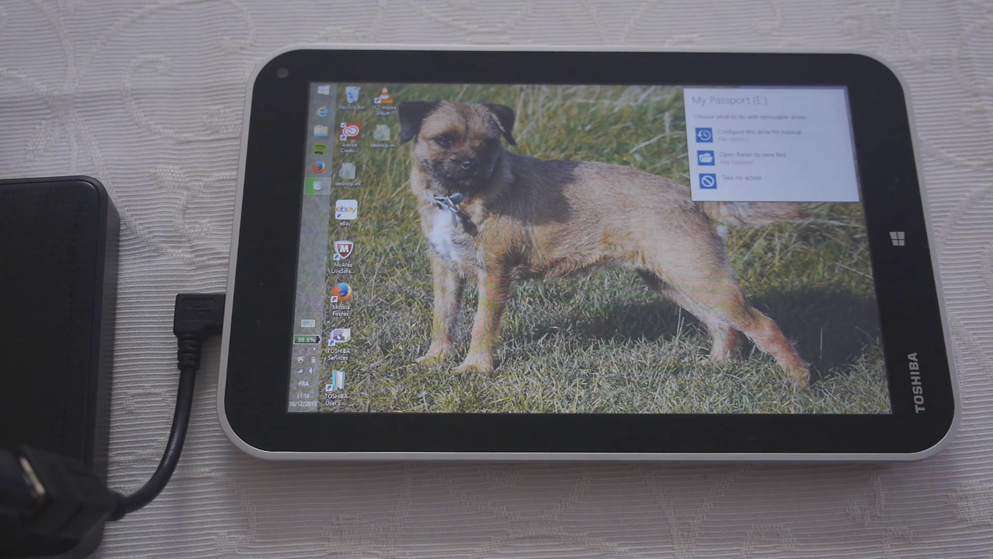
left_click(799, 140)
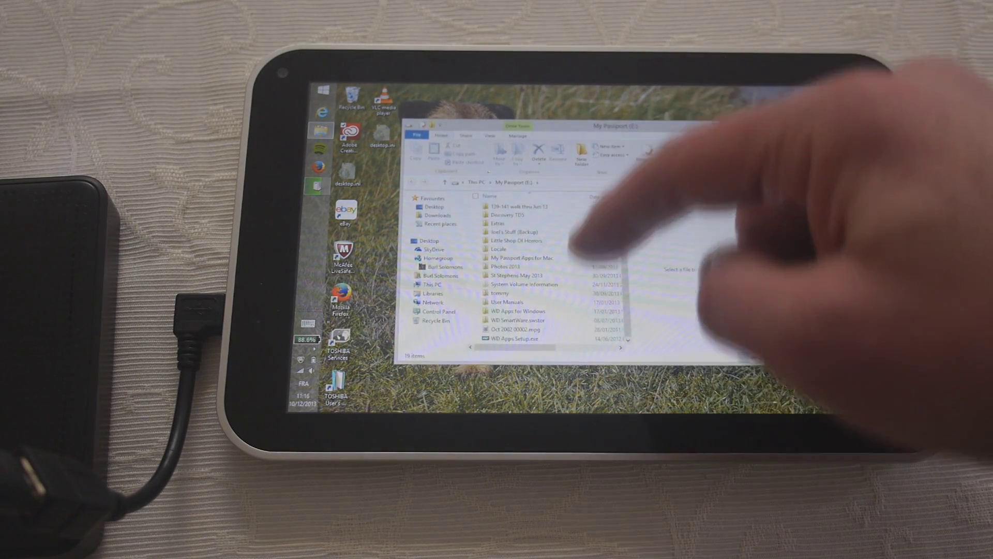
scroll(543, 280, "down", 3)
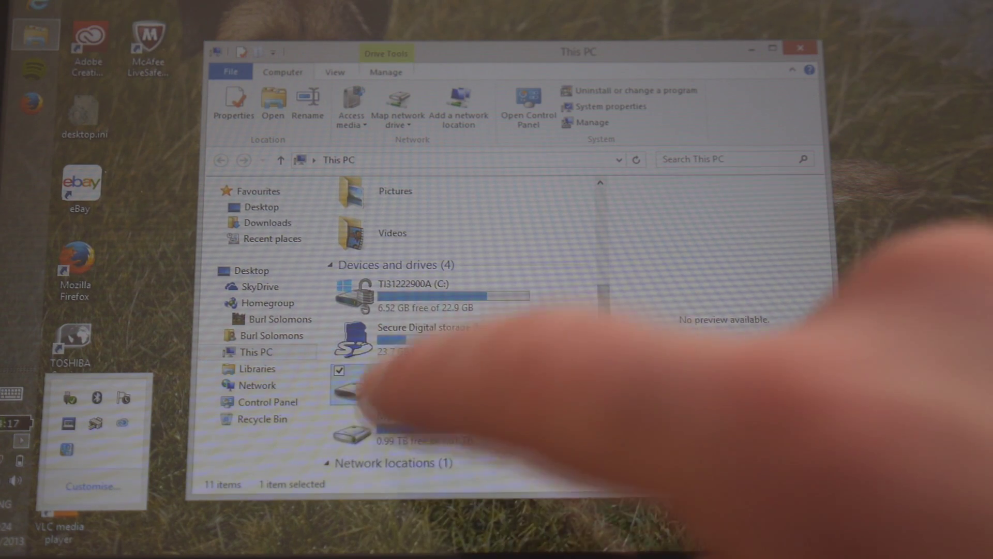
Step: Play '121 Dance Guitar Rhythm_Fmaj9.wav' from Transcend (E:) > Dance DJ > Guitar
double_click(353, 384)
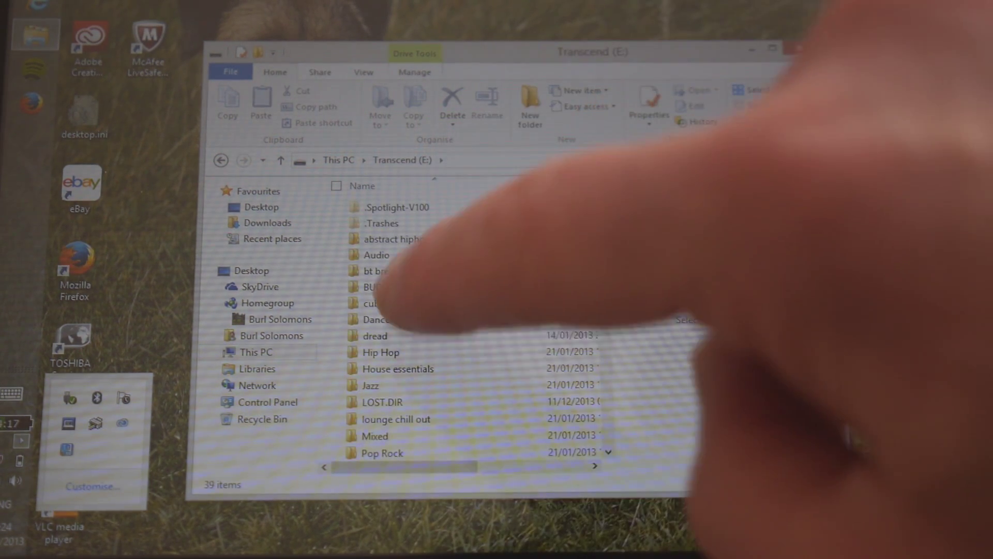
left_click(383, 319)
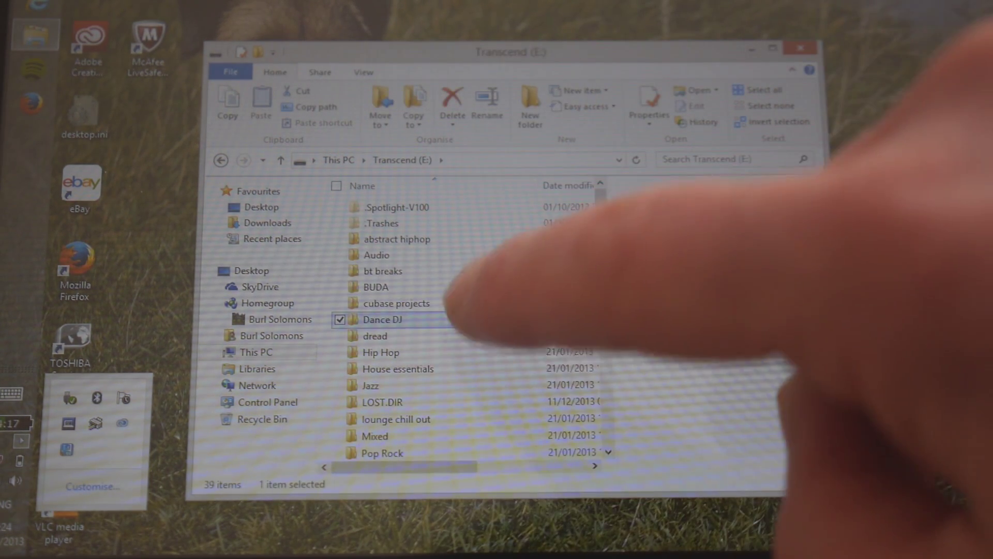
double_click(382, 319)
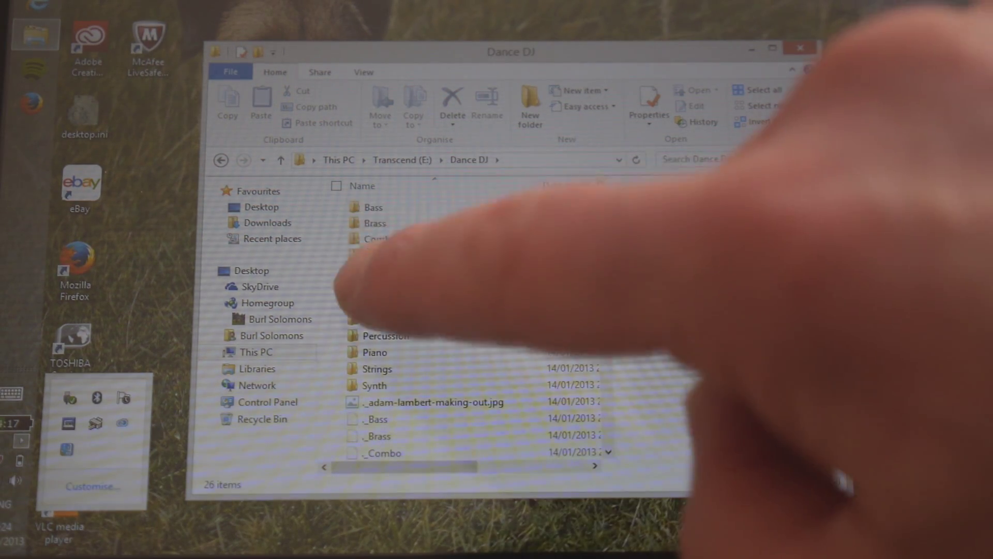
double_click(376, 286)
left_click(403, 254)
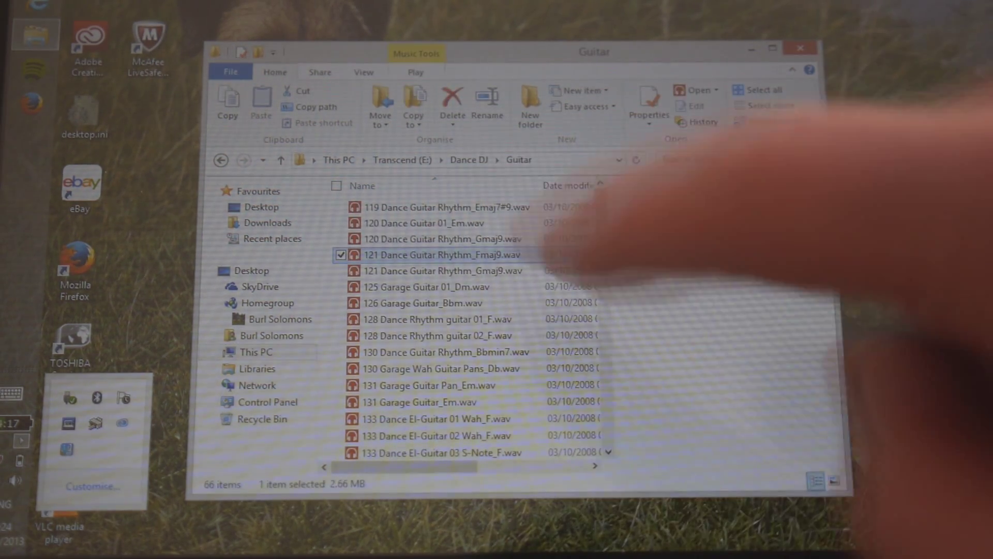
double_click(404, 254)
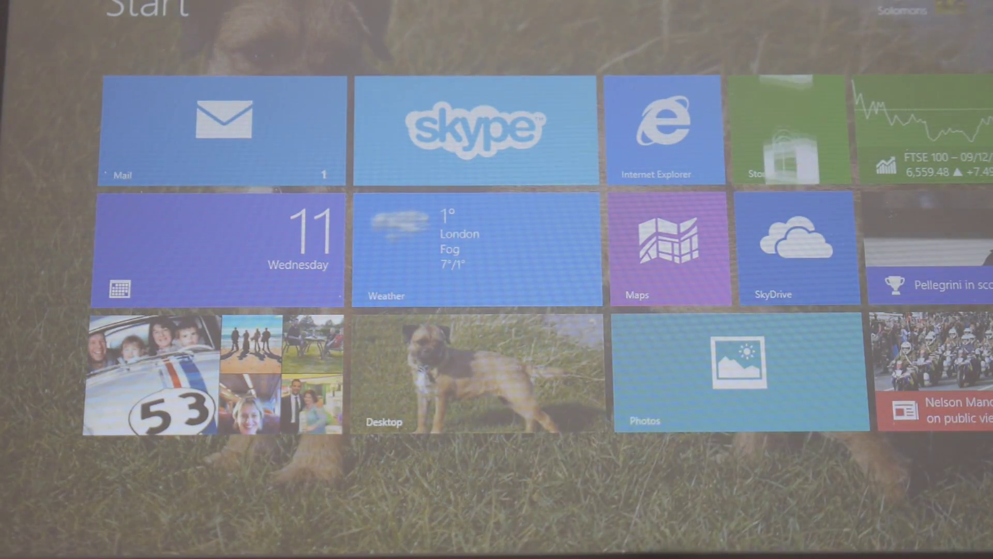
Step: Return to the desktop via the Desktop tile and open Windows Help and Support
left_click(477, 365)
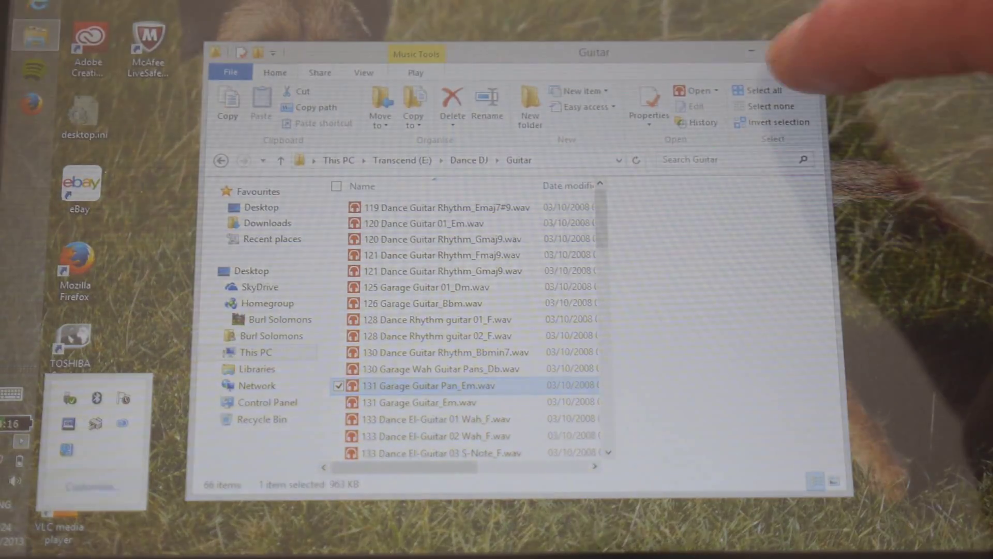
left_click(808, 71)
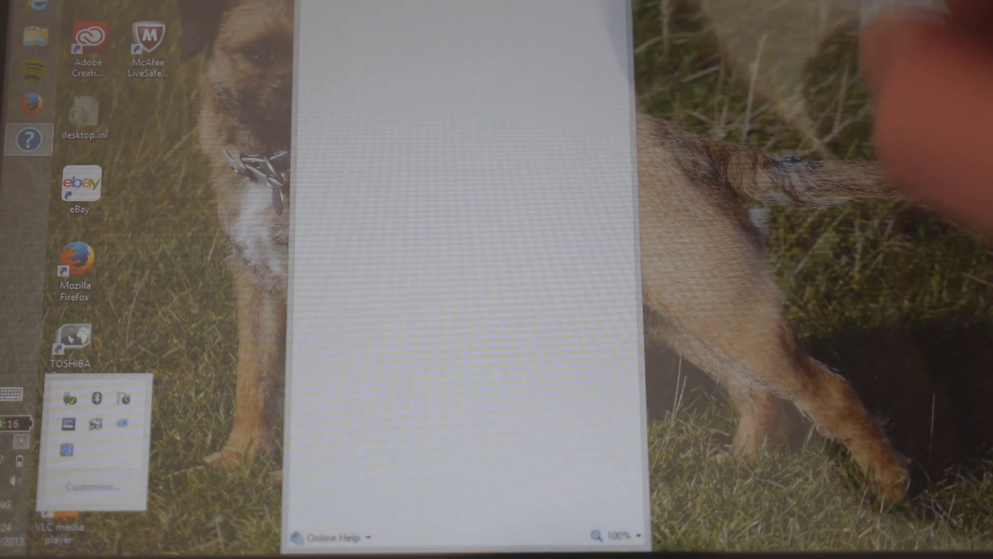